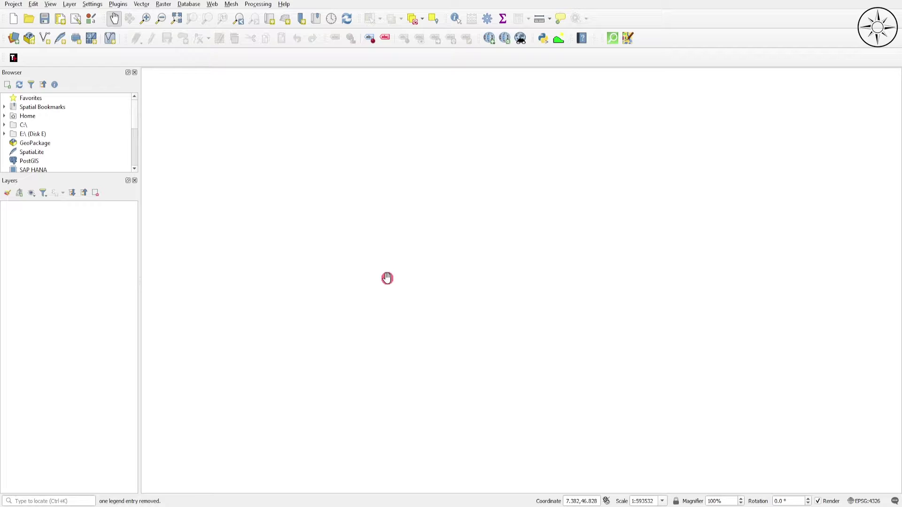
Add the geoBoundaries-CHE-ADM1.shp shapefile as a vector layer showing Switzerland's cantons.
drag(387, 279, 403, 285)
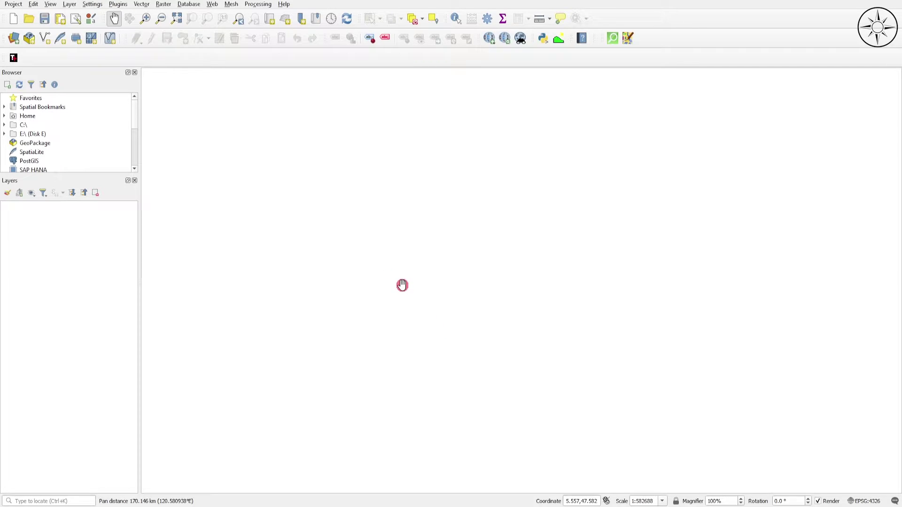
click(69, 5)
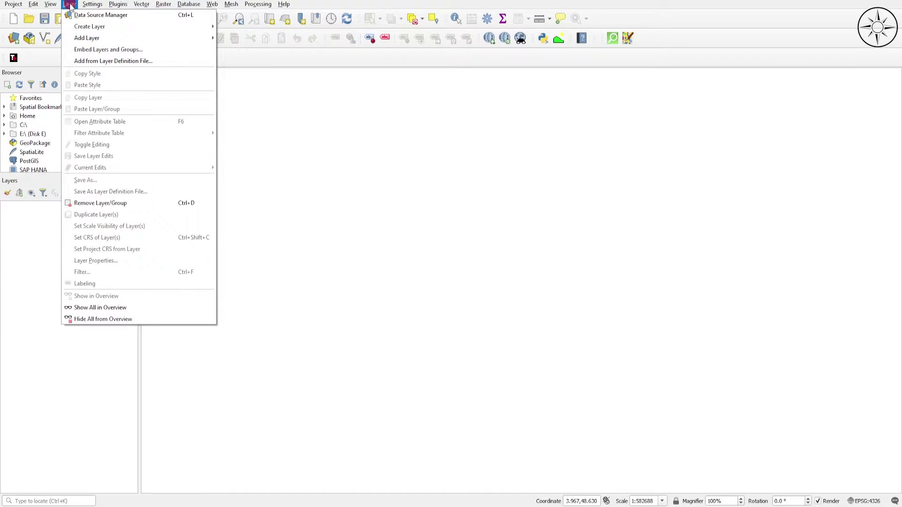
mouse_move(105, 39)
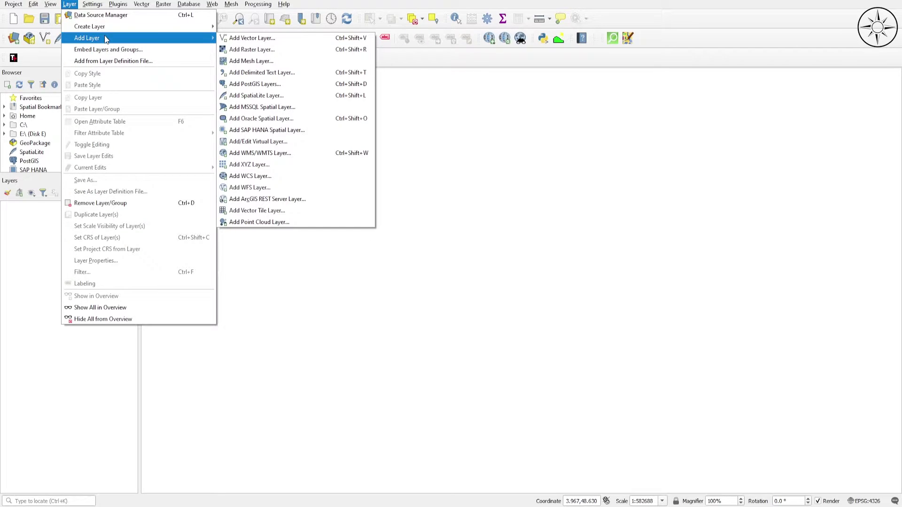
click(298, 38)
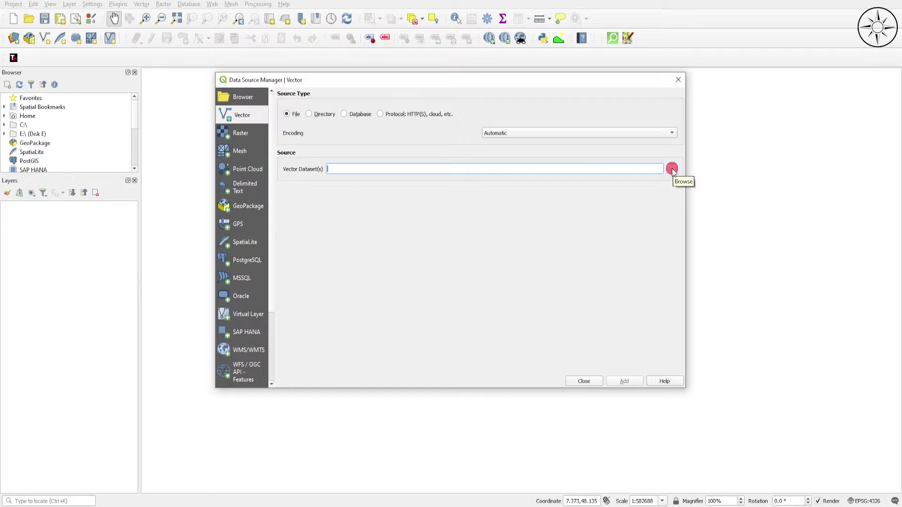
click(672, 169)
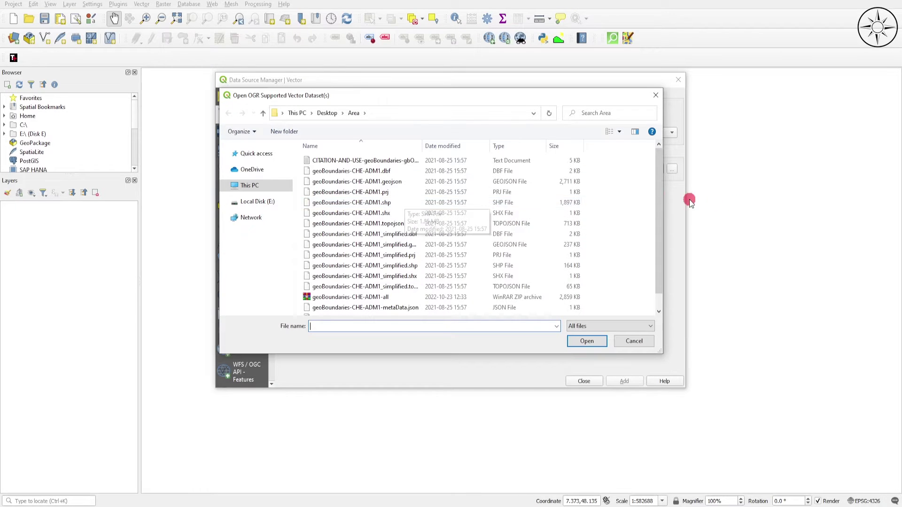
click(398, 204)
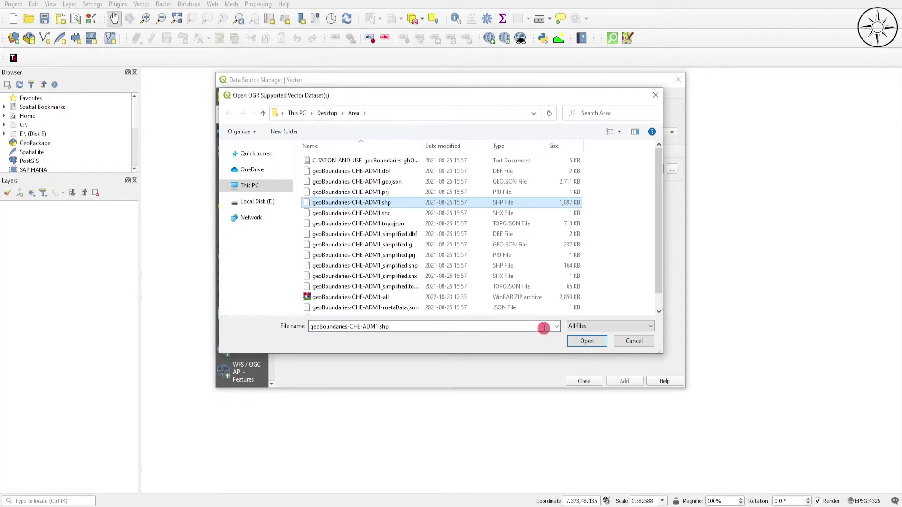
click(586, 341)
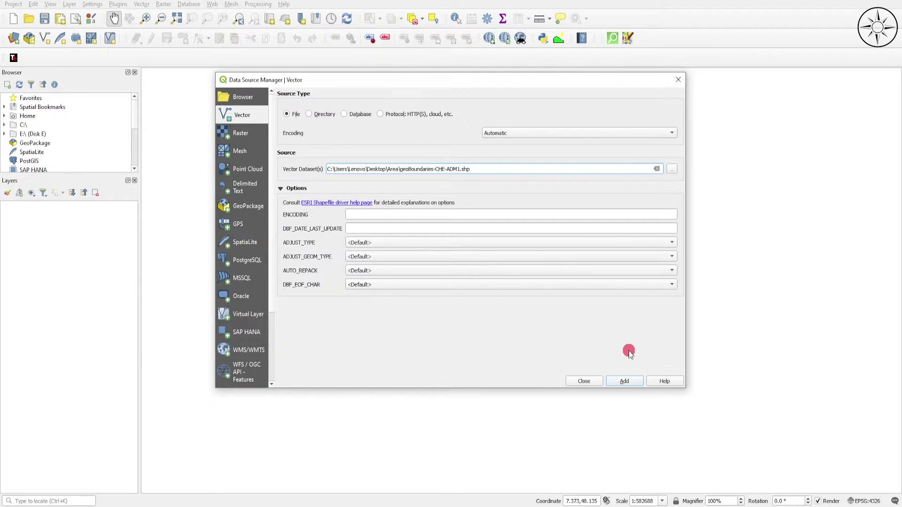
click(625, 381)
Close the Data Source Manager, nudge the canton map, and select the geoBoundaries-CHE-ADM1 layer.
click(585, 381)
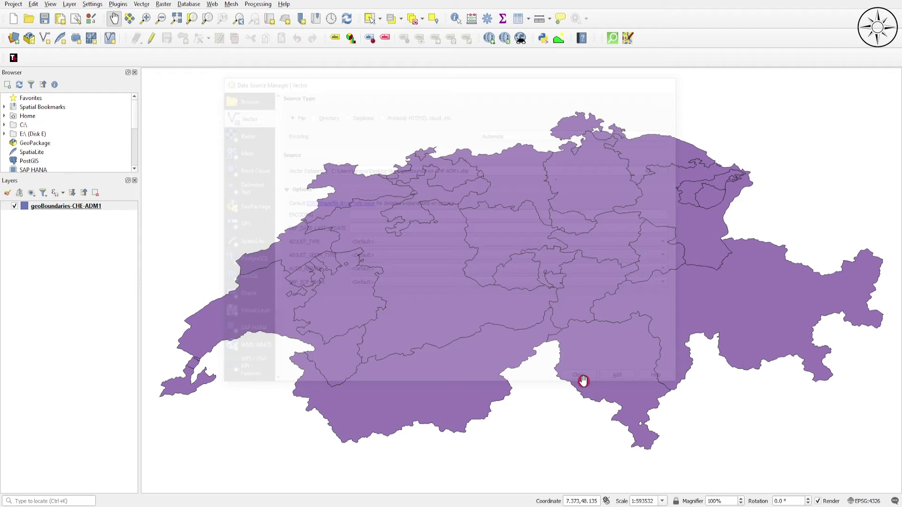
scroll(526, 273, up, 1)
scroll(526, 273, down, 1)
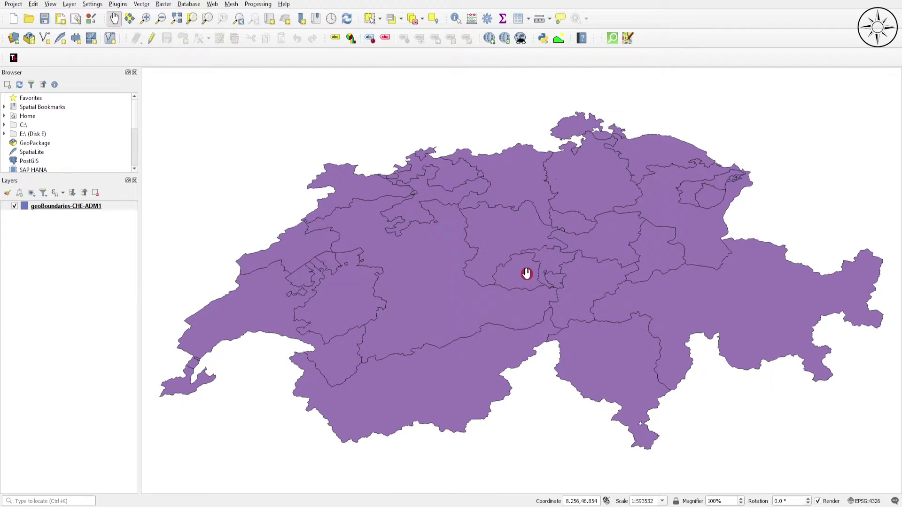
drag(531, 282, 522, 268)
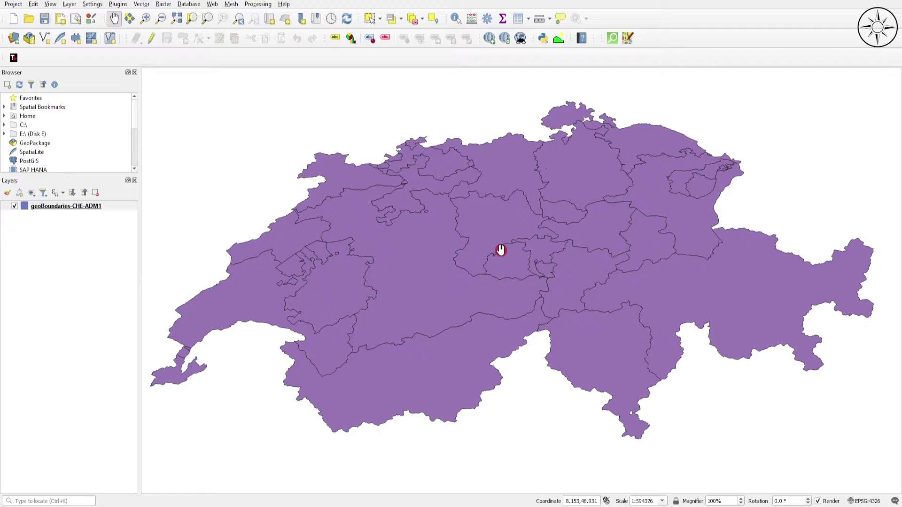
click(98, 208)
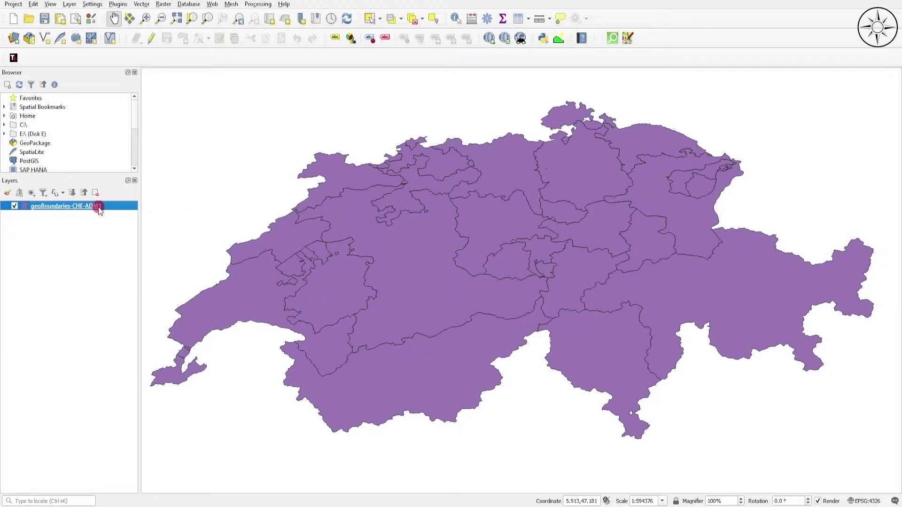
Check in the canton layer's Properties that its CRS is EPSG:4326 - WGS 84.
right_click(65, 209)
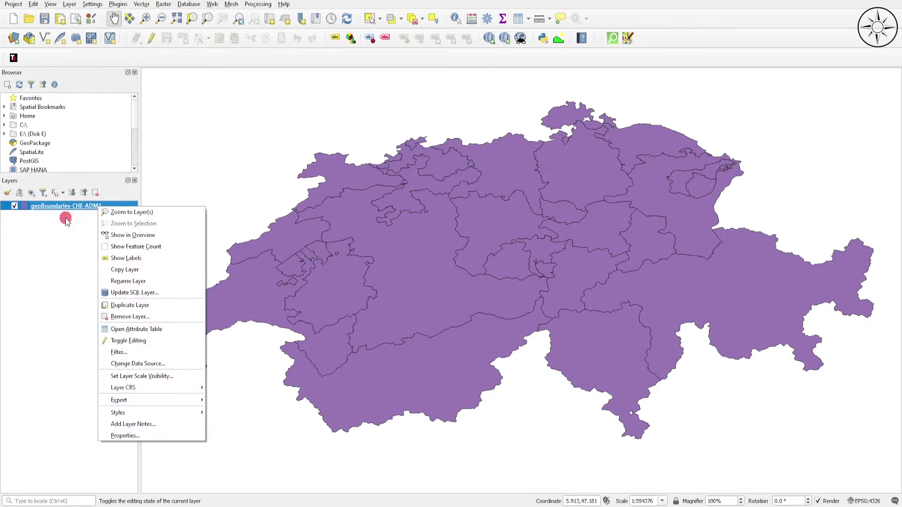
click(90, 437)
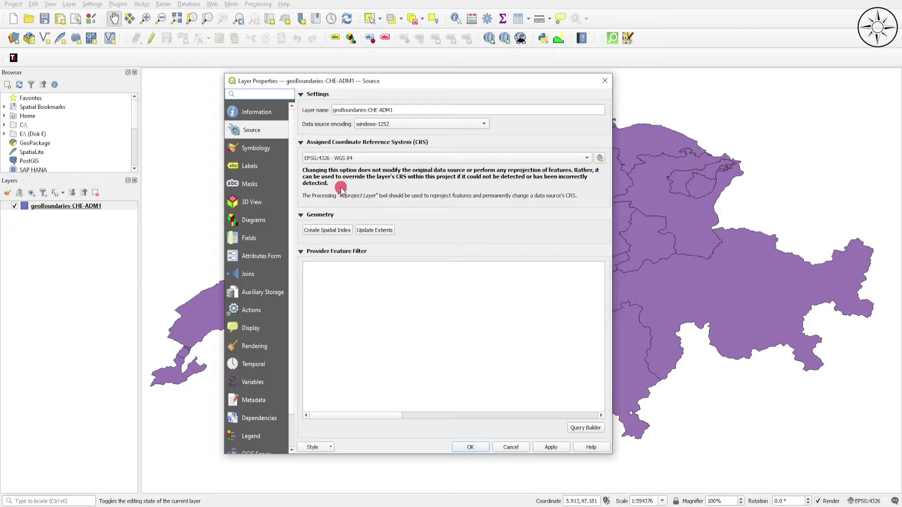
click(604, 81)
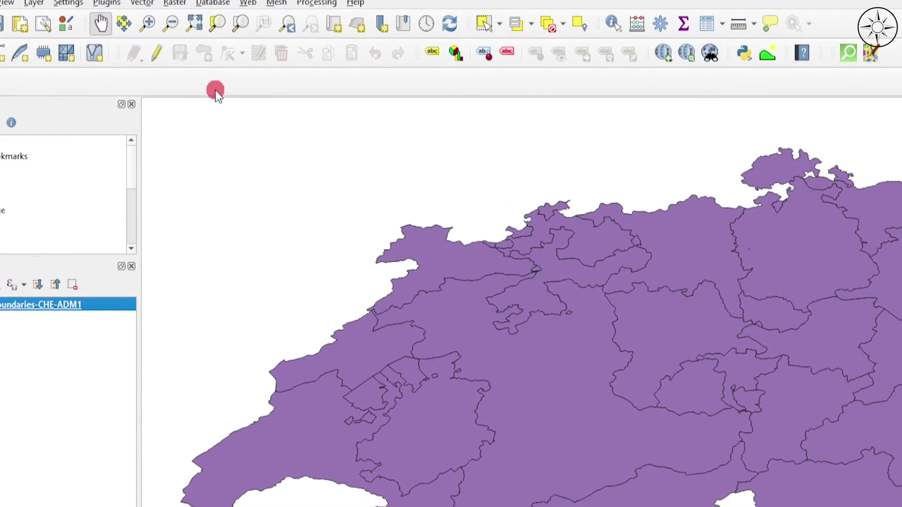
Launch Vector > Data Management Tools > Reproject Layer with the geoBoundaries-CHE-ADM1 cantons as input.
click(142, 3)
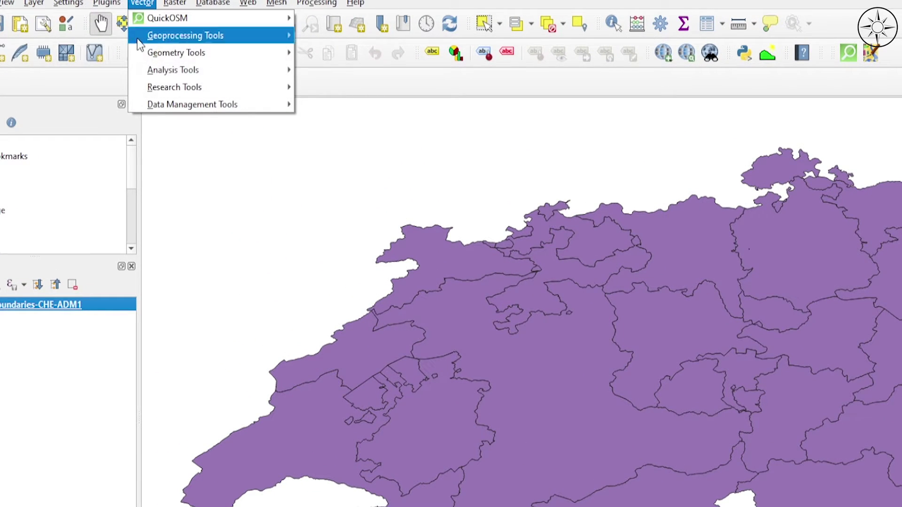
mouse_move(167, 105)
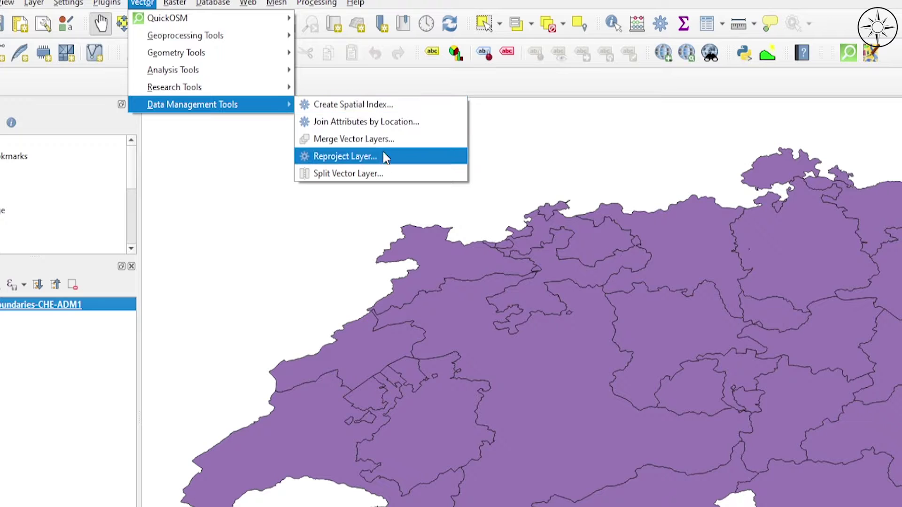
click(384, 157)
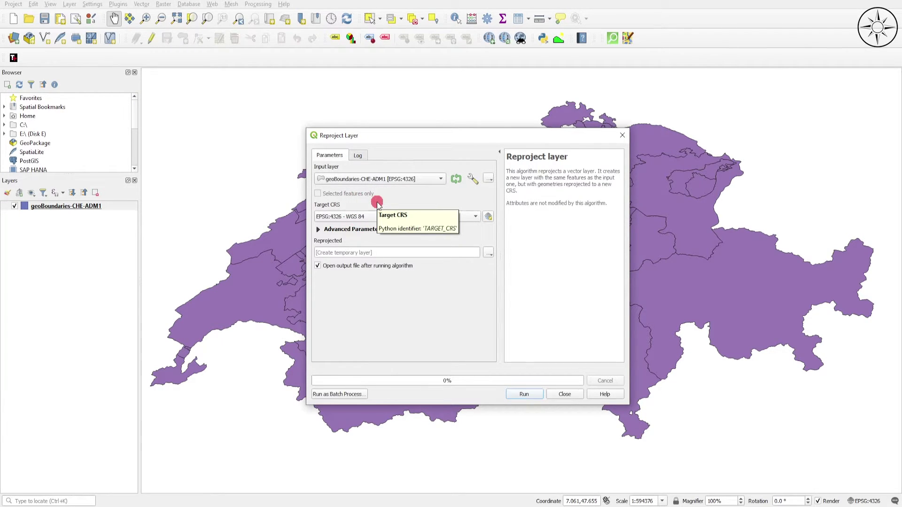
Choose EPSG:32632 - WGS 84 / UTM zone 32N as the Reproject Layer target CRS.
click(489, 218)
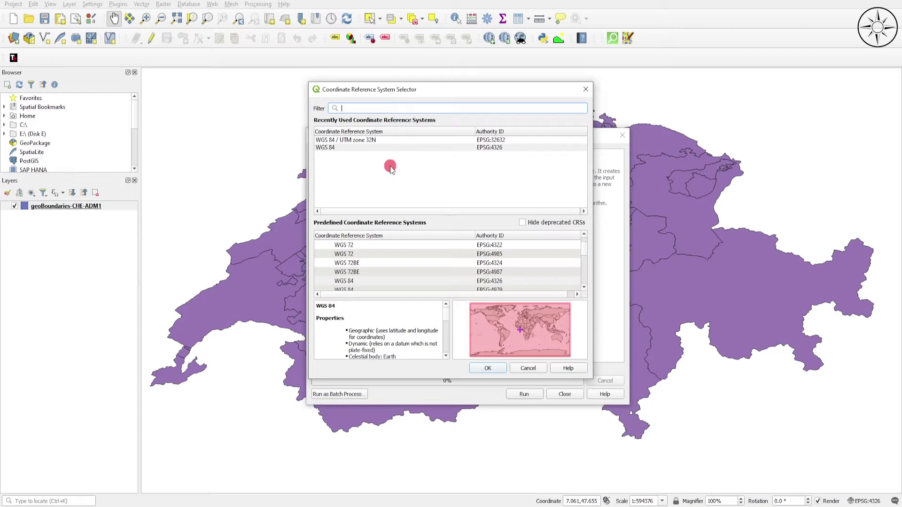
click(388, 143)
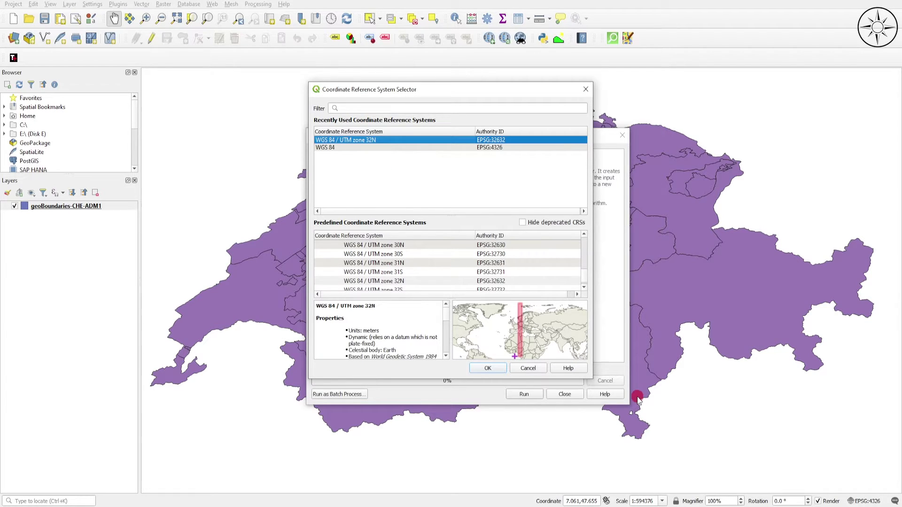
click(491, 368)
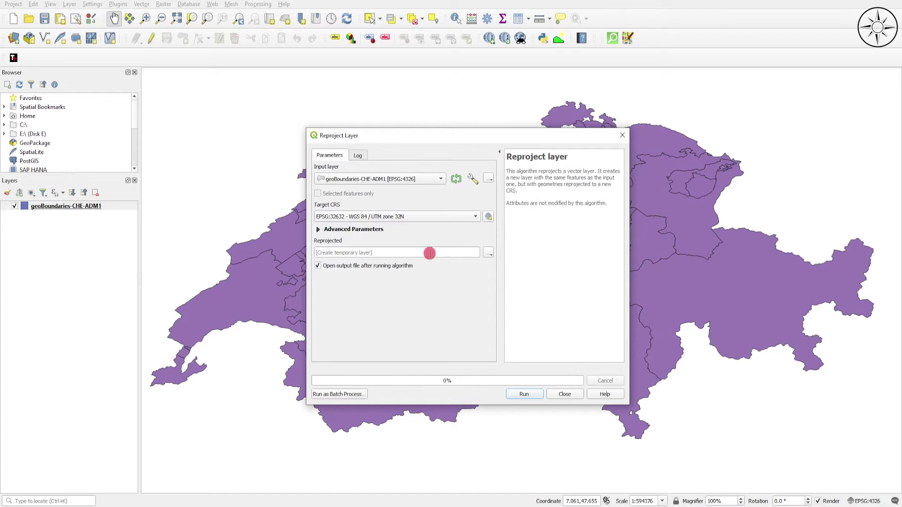
Save the reprojected output as area_cal.gpkg in the Area folder and run the reprojection.
click(489, 252)
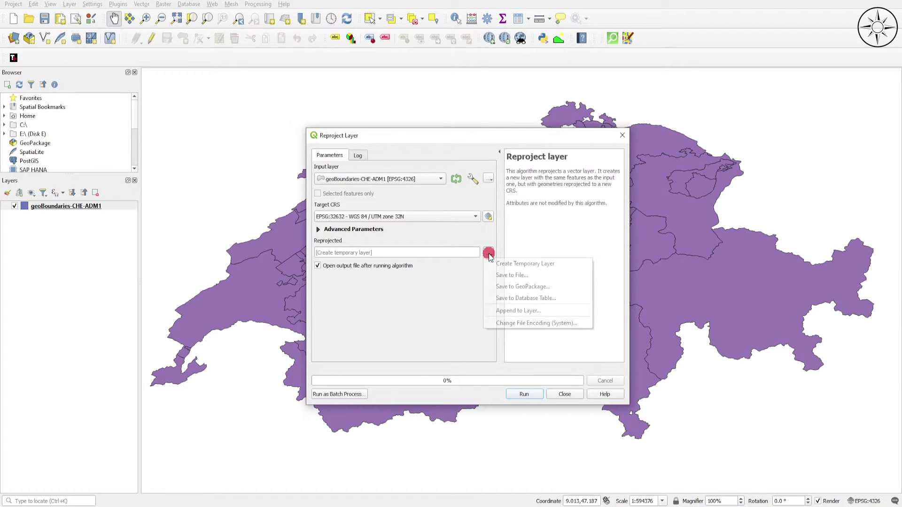
click(542, 276)
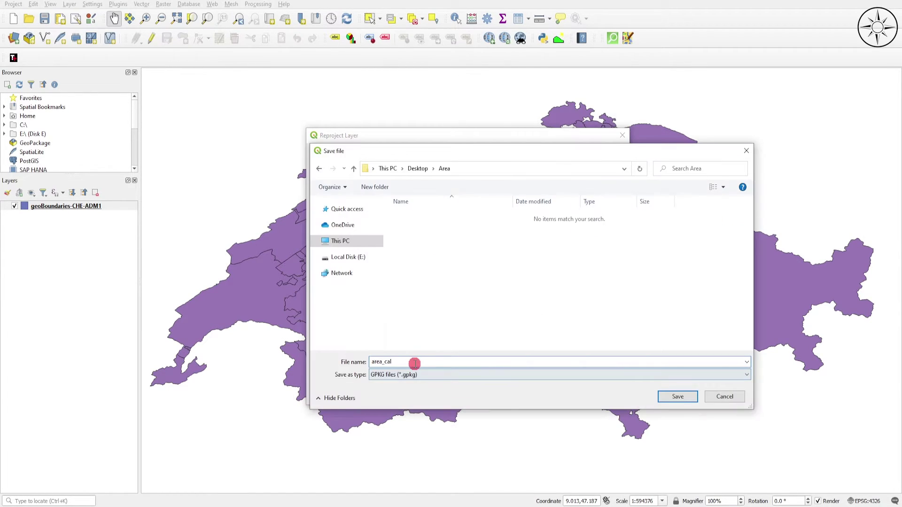
click(686, 396)
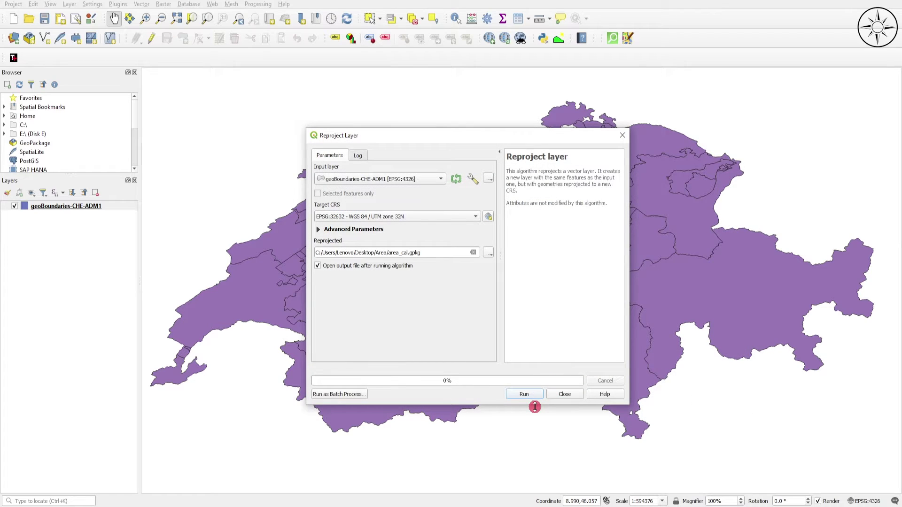
click(524, 395)
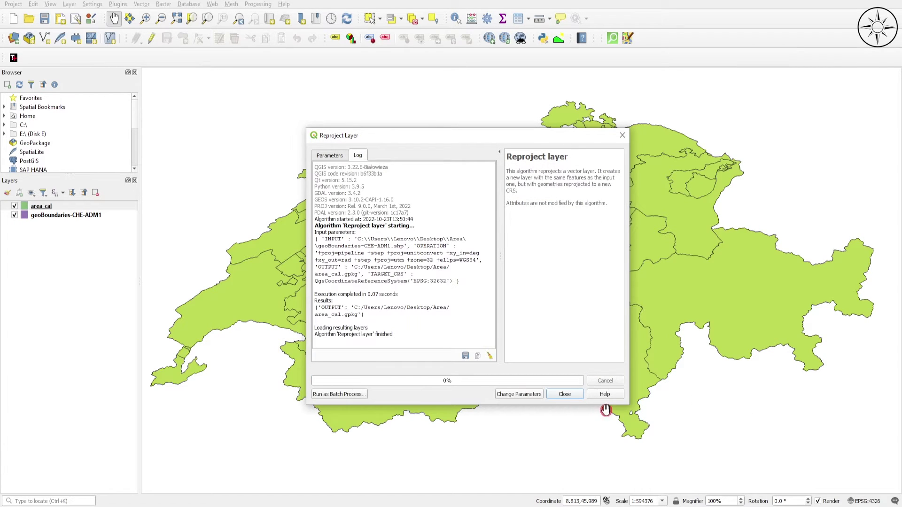
click(569, 394)
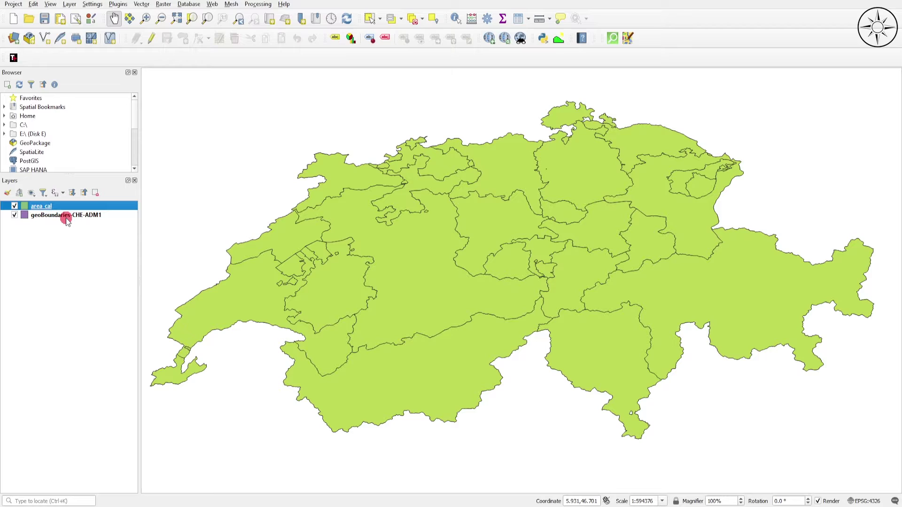
Untick geoBoundaries-CHE-ADM1 in the Layers panel so only area_cal is shown.
click(15, 216)
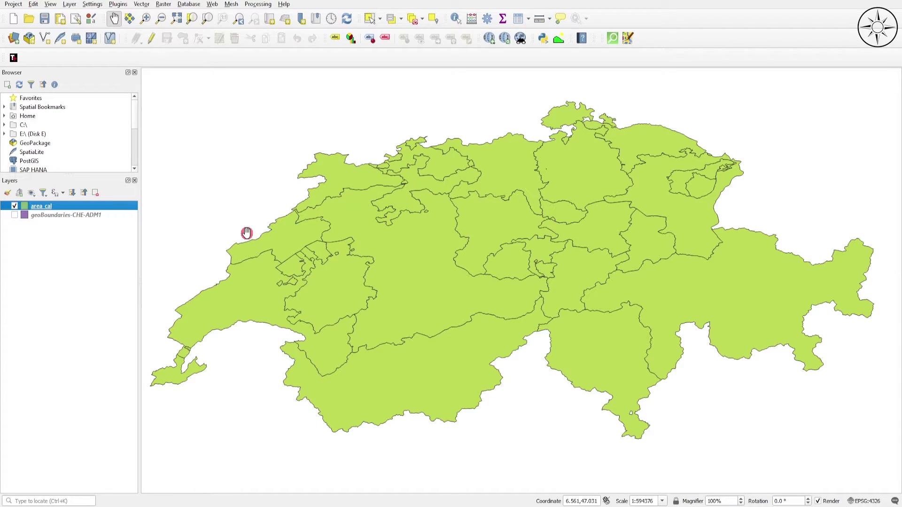
right_click(51, 208)
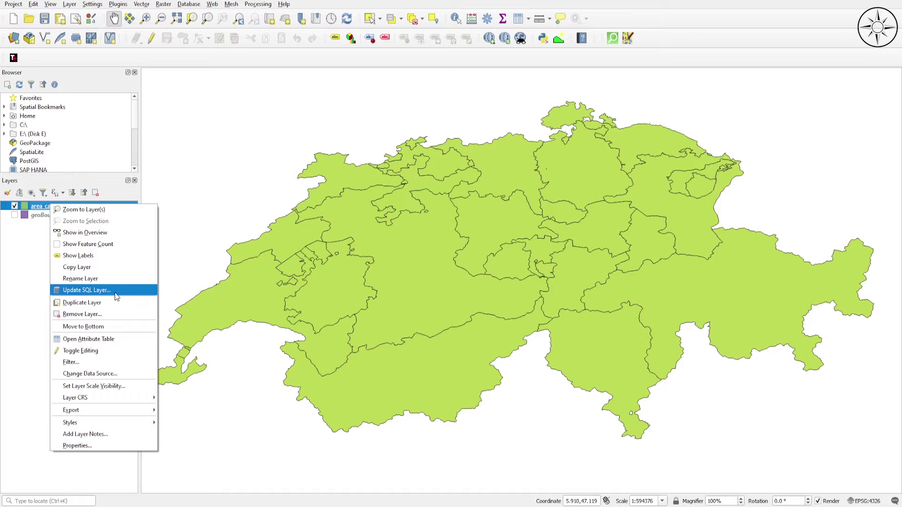
click(111, 339)
drag(435, 94, 466, 104)
scroll(426, 258, down, 4)
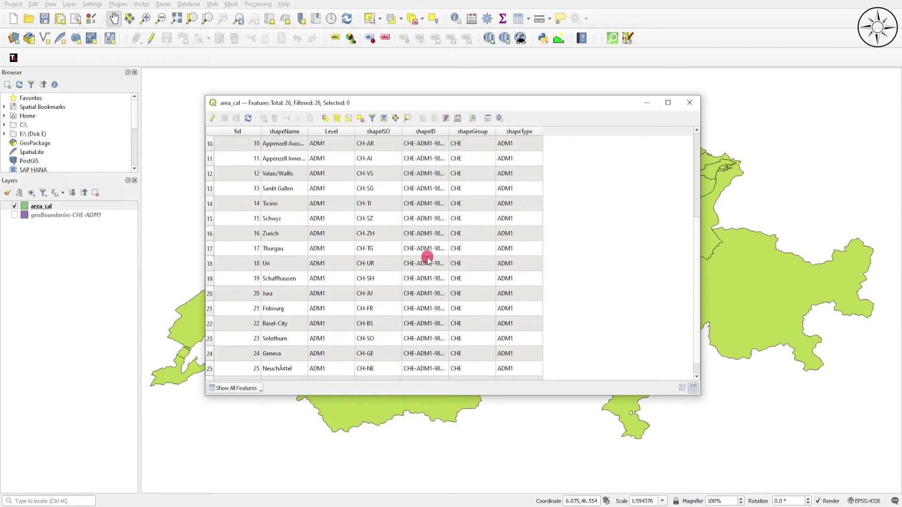
scroll(426, 257, up, 4)
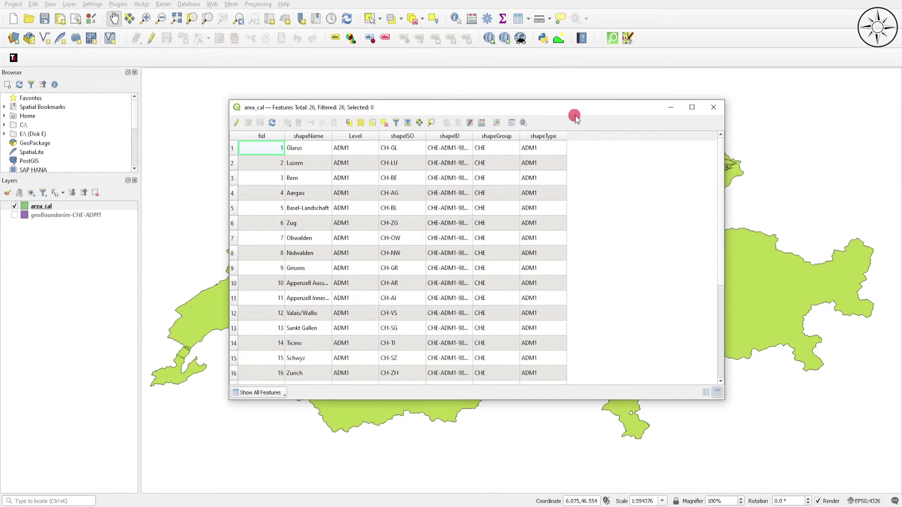
drag(576, 119, 587, 153)
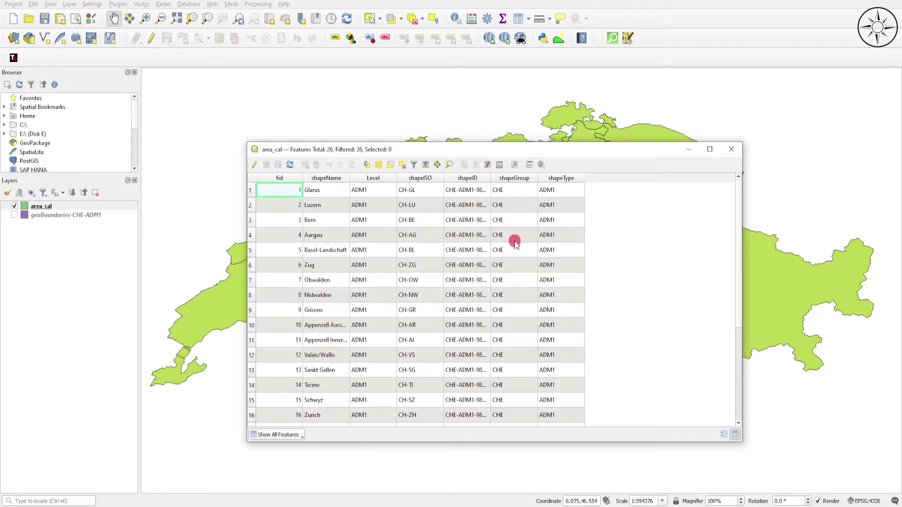
Create a decimal (real) field named Area in the Field Calculator using the $area expression.
click(499, 166)
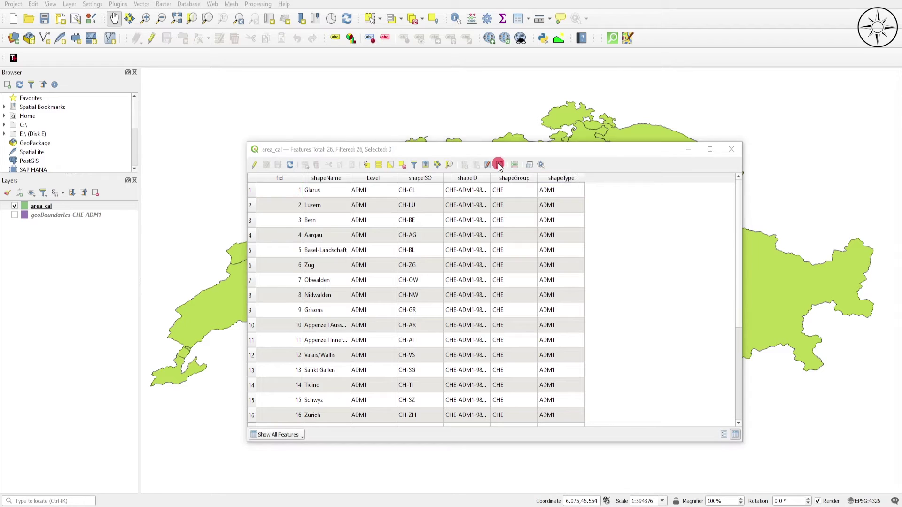
drag(474, 88, 493, 119)
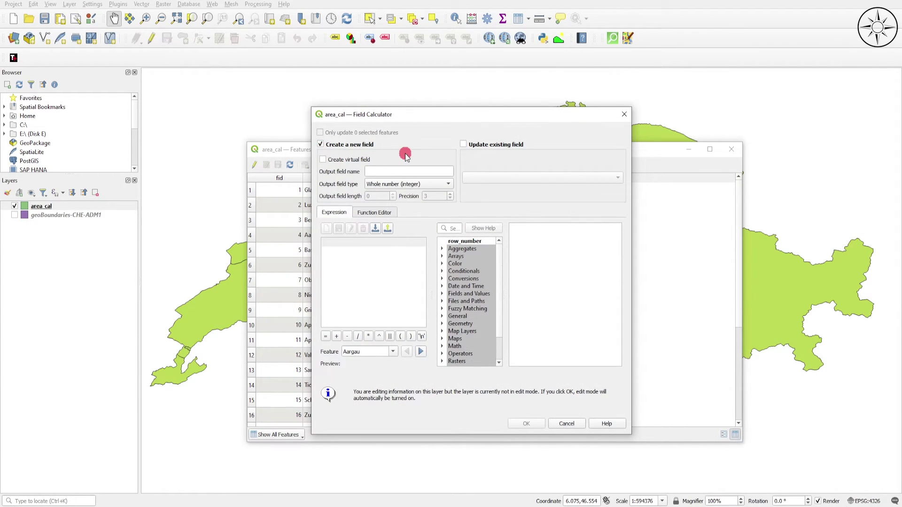
click(385, 171)
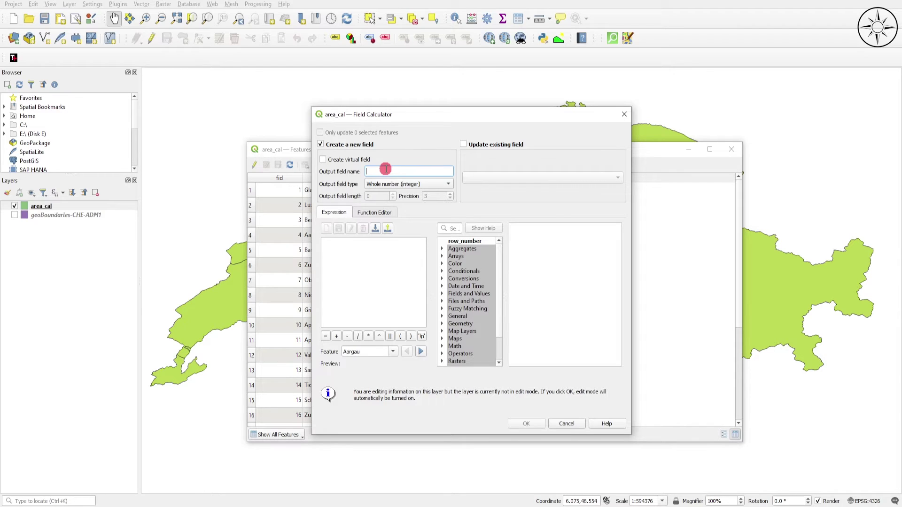
text(Area)
click(404, 186)
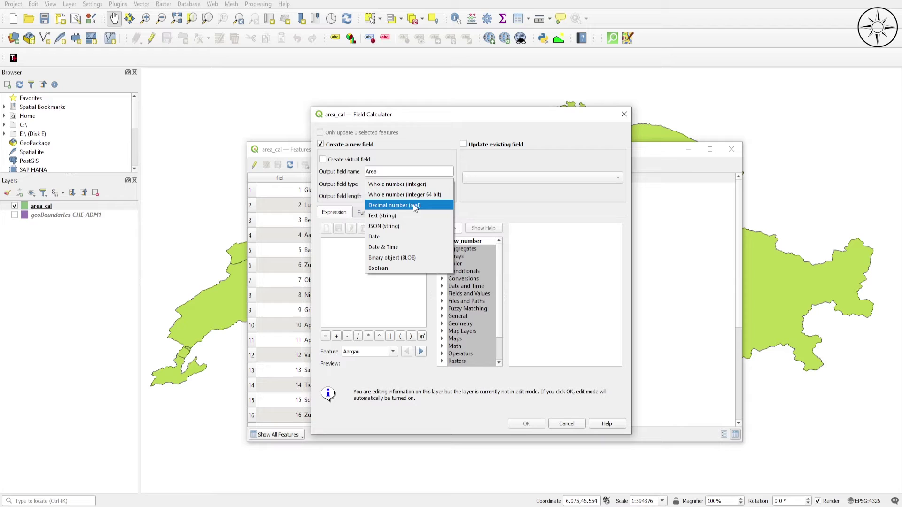
click(426, 210)
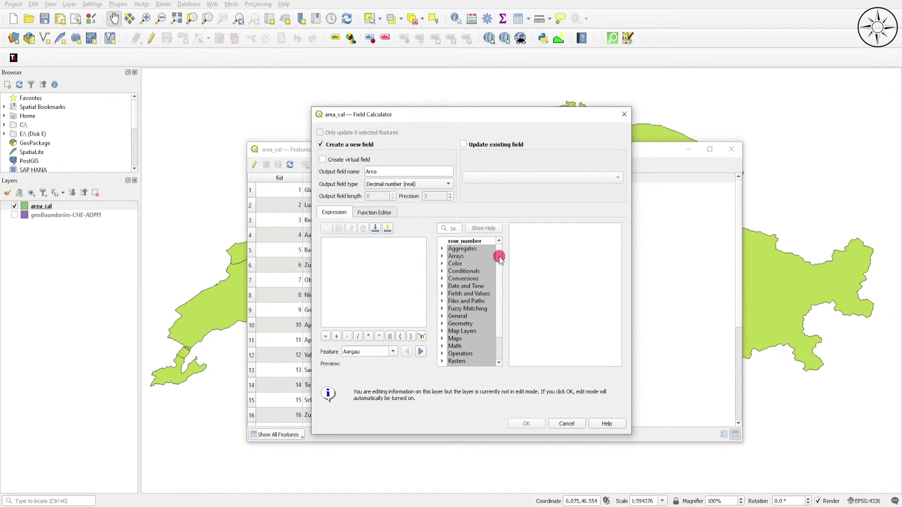
scroll(500, 257, down, 2)
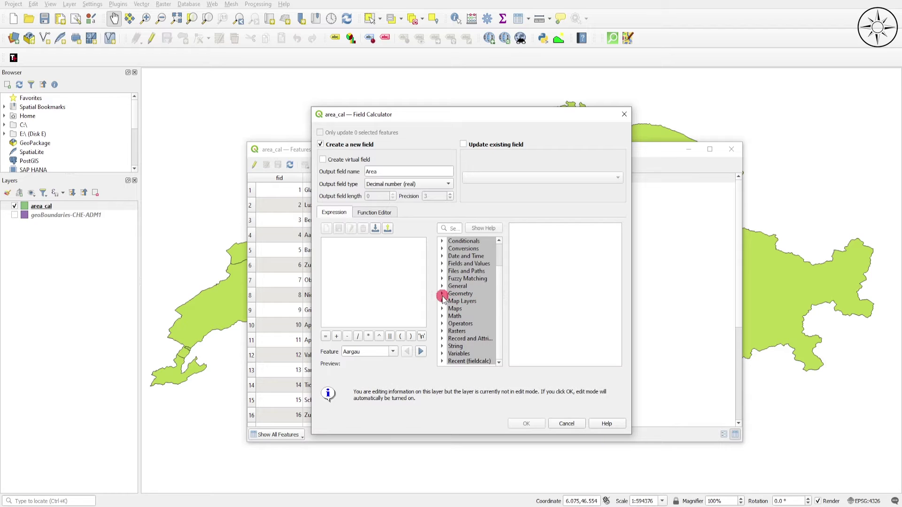
click(443, 293)
scroll(445, 294, down, 1)
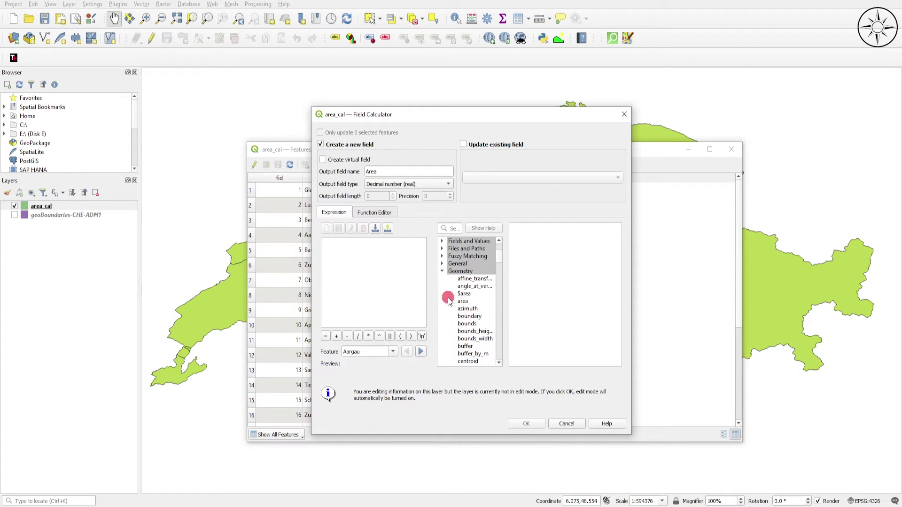
double_click(484, 296)
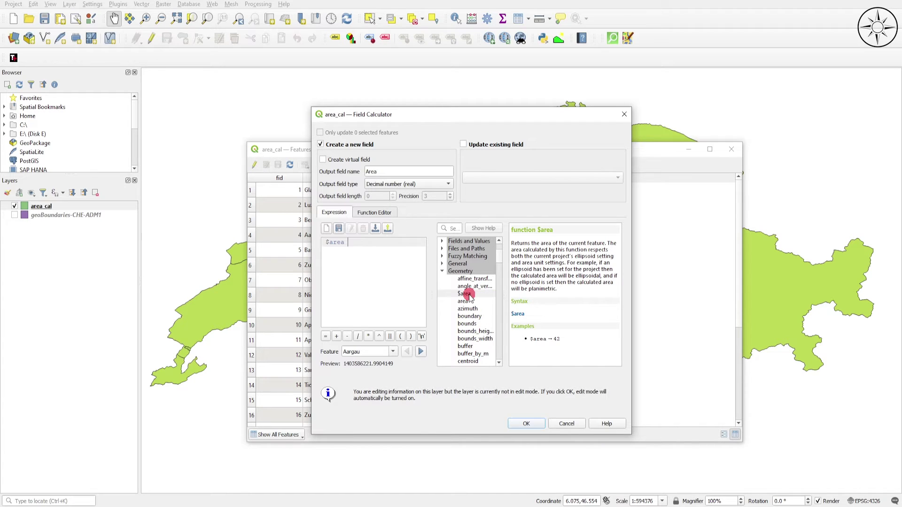
click(525, 423)
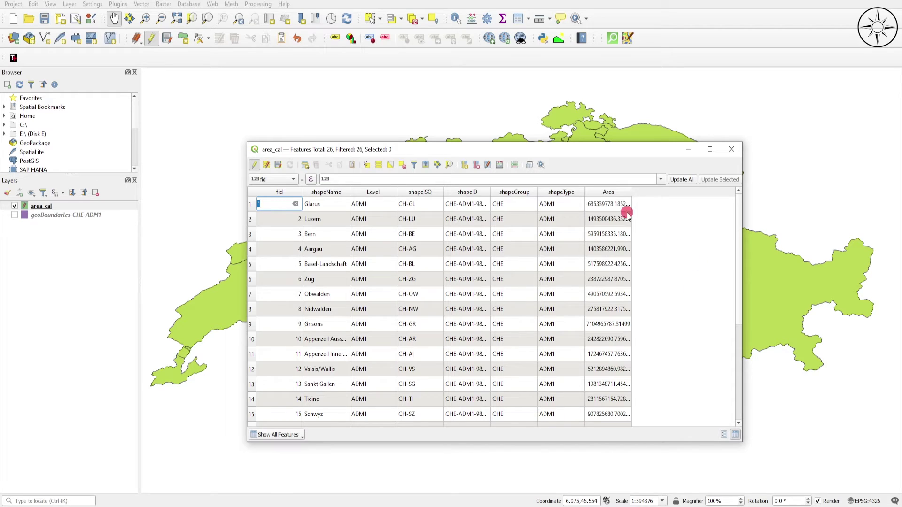
Maximise the area_cal attribute table, copy all 26 canton rows to the clipboard, and close it.
drag(608, 149, 599, 136)
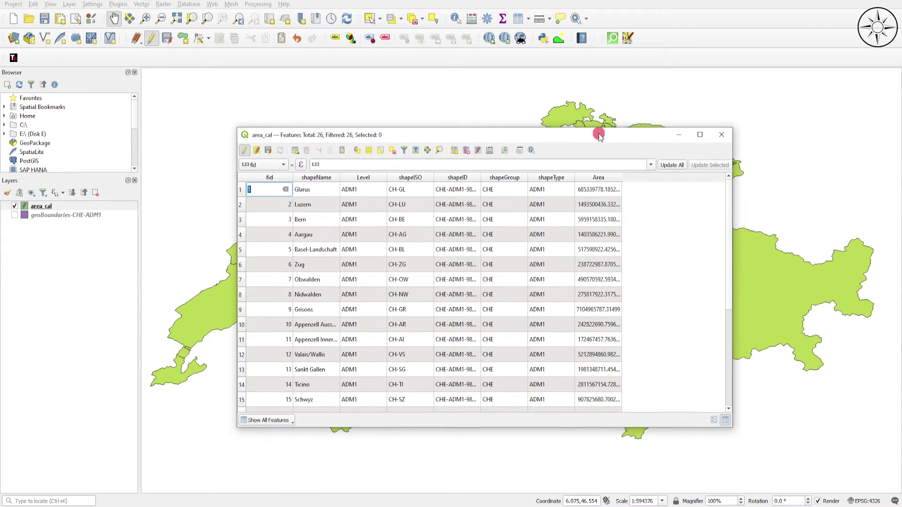
click(700, 135)
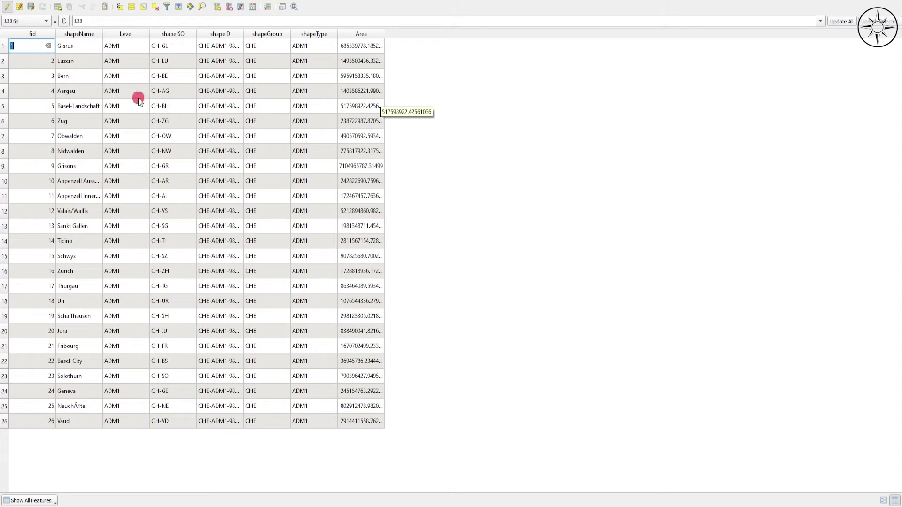
drag(2, 47, 32, 420)
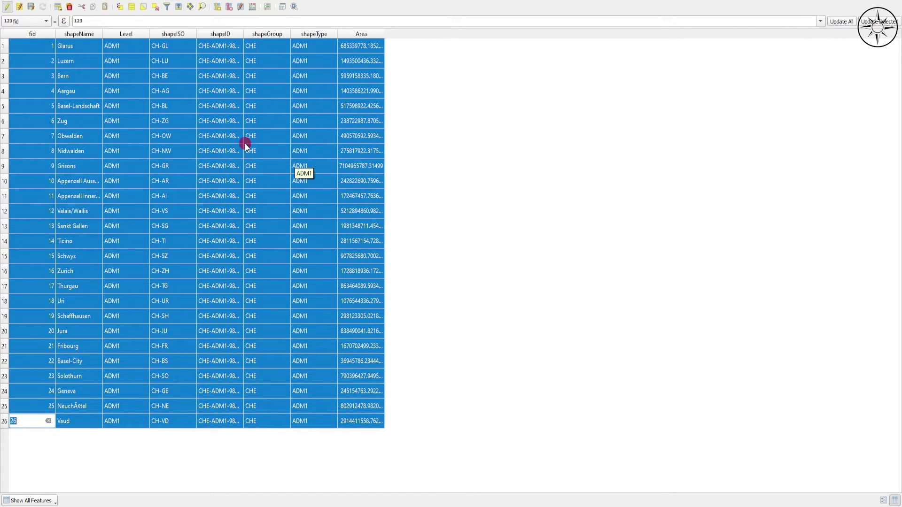
click(94, 8)
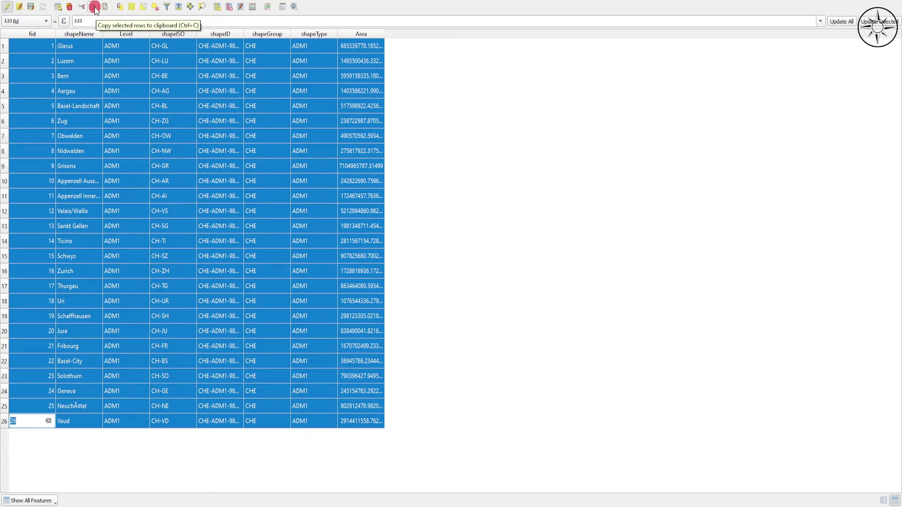
click(856, 1)
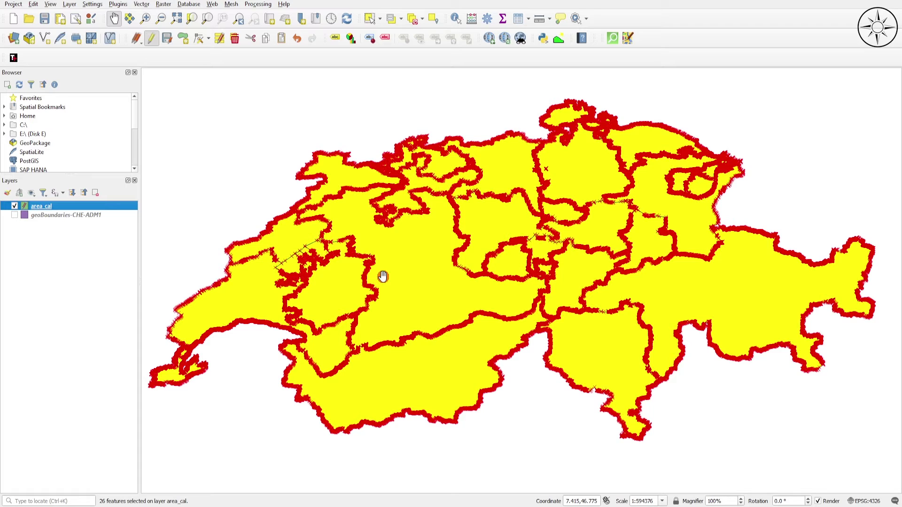
Paste the copied canton table into Excel Sheet1 at A1 with Match Destination Formatting.
key(alt+Tab)
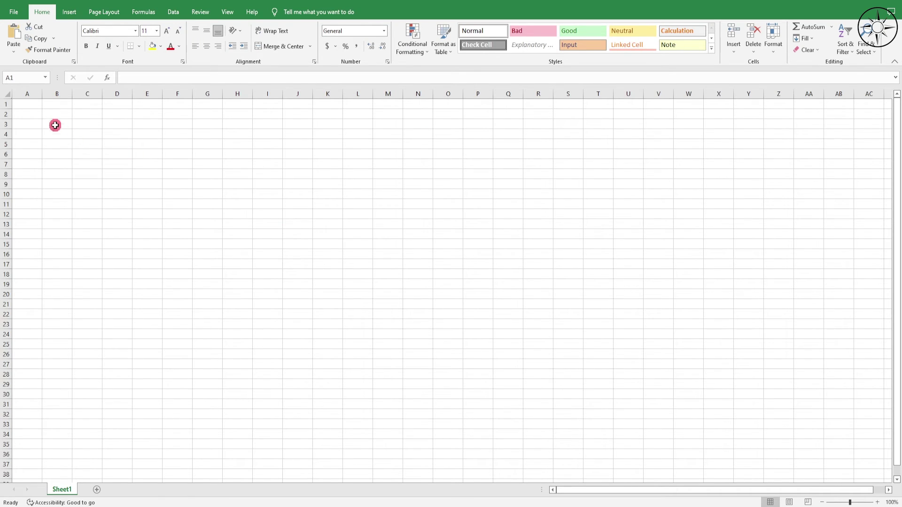
click(30, 106)
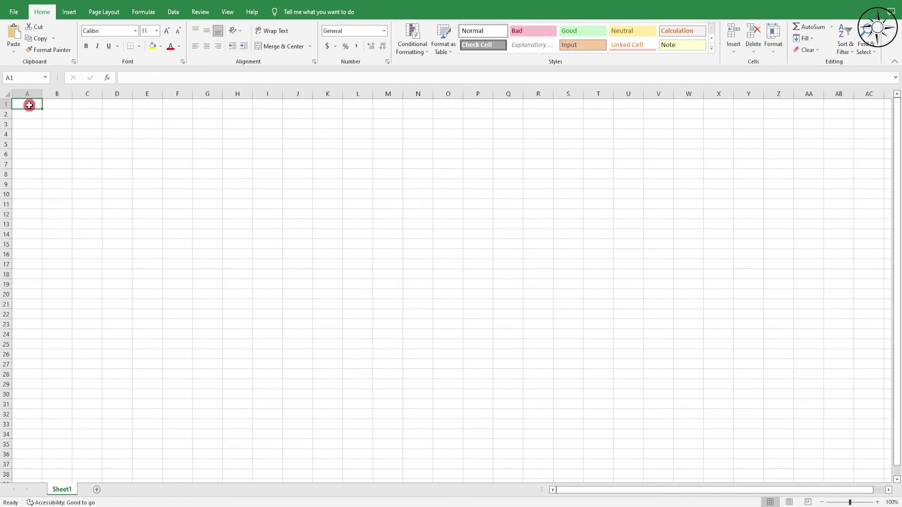
right_click(29, 105)
click(29, 105)
right_click(29, 105)
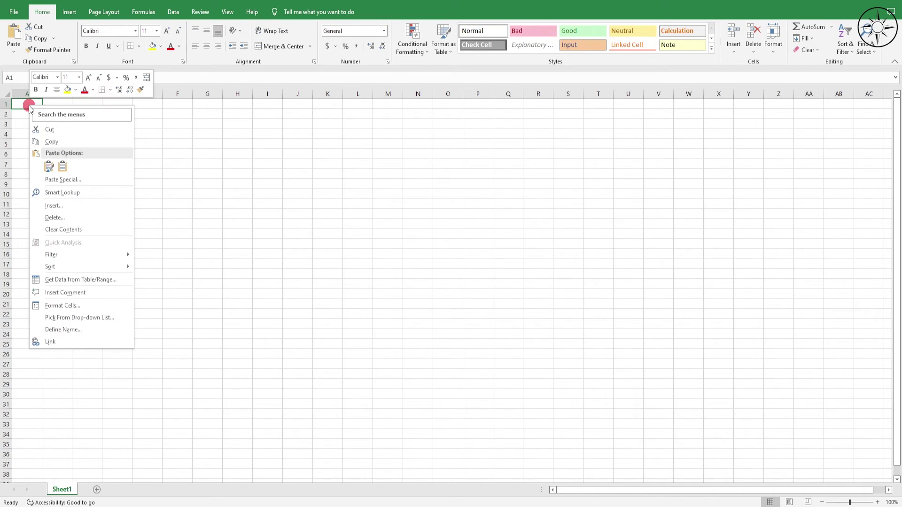
click(63, 167)
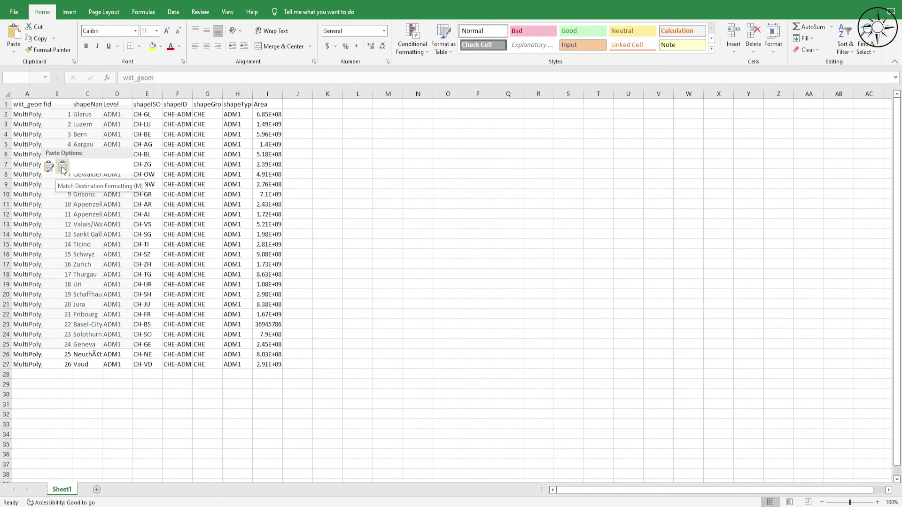
Widen column I and check the full Area values for Glarus, Aargau and Nidwalden.
drag(283, 93, 340, 94)
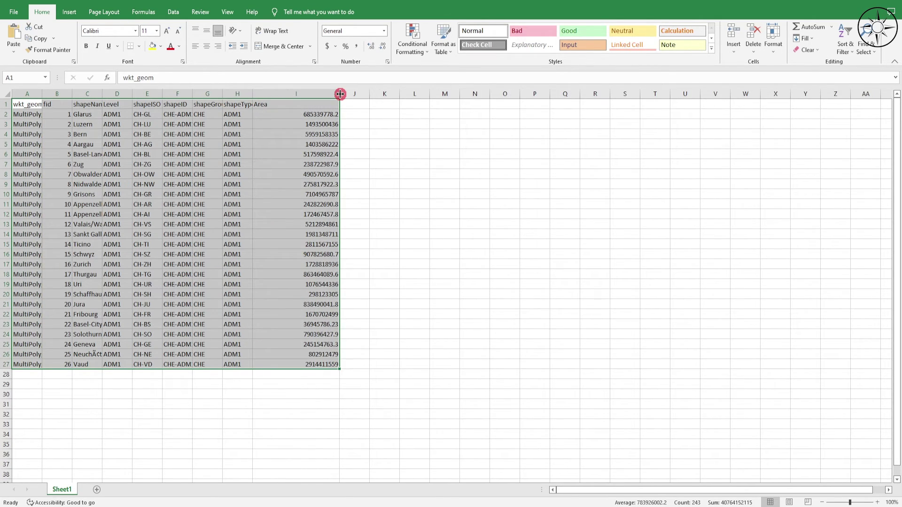
click(263, 146)
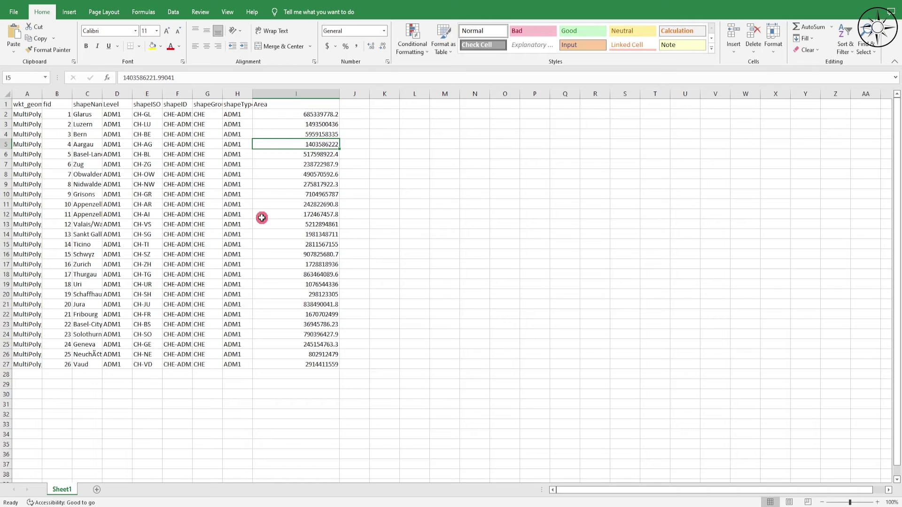
double_click(293, 114)
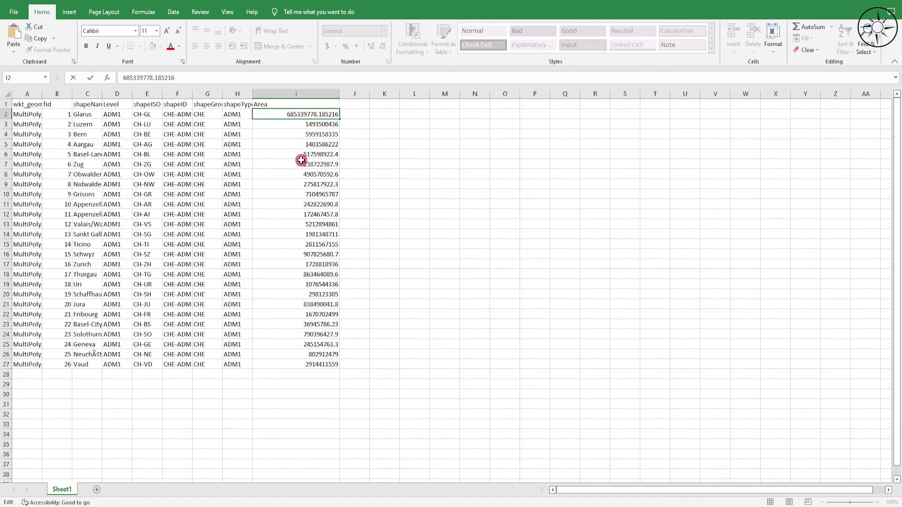
click(303, 127)
click(395, 155)
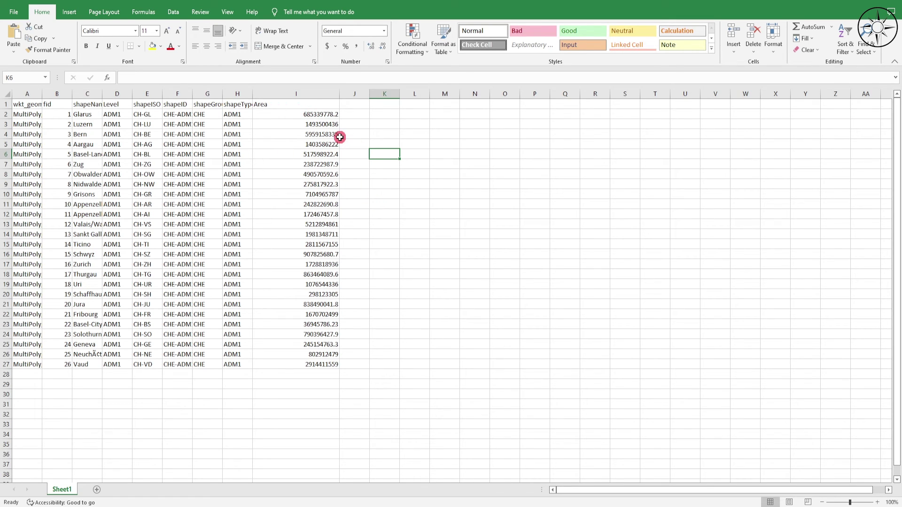
click(312, 147)
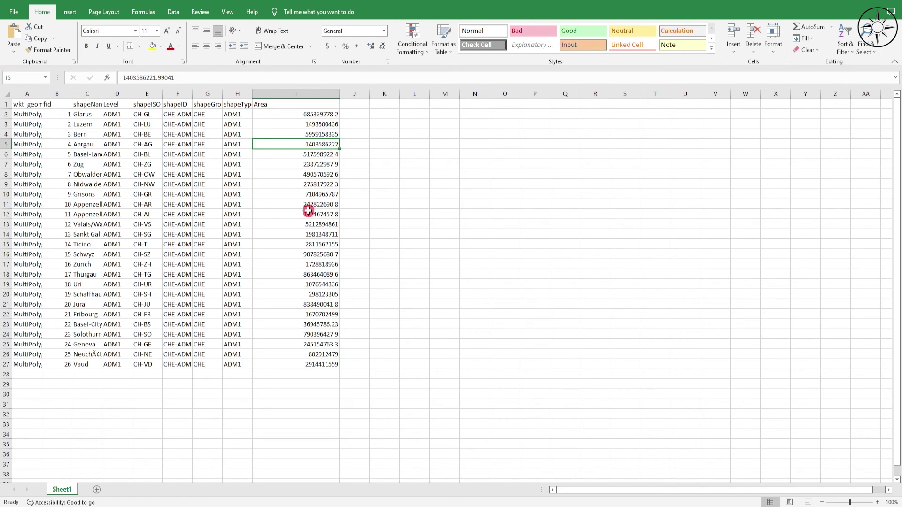
drag(339, 92, 338, 140)
click(321, 184)
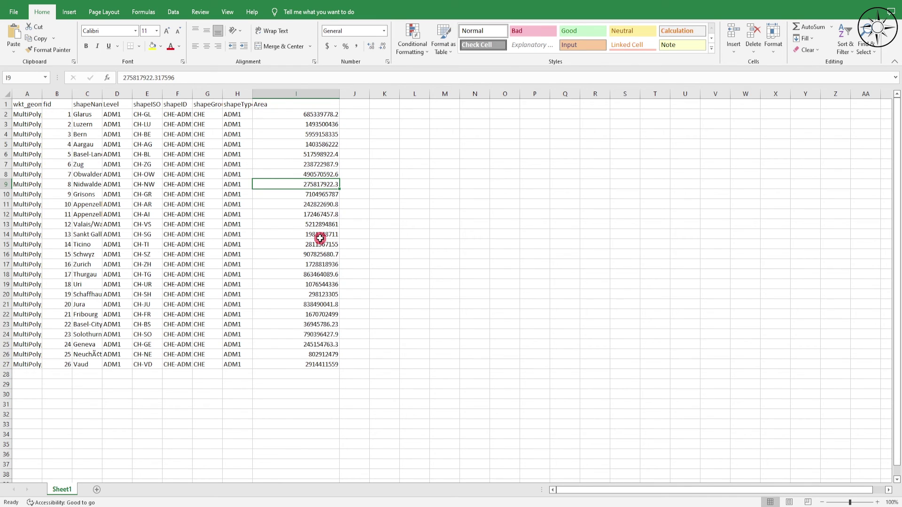